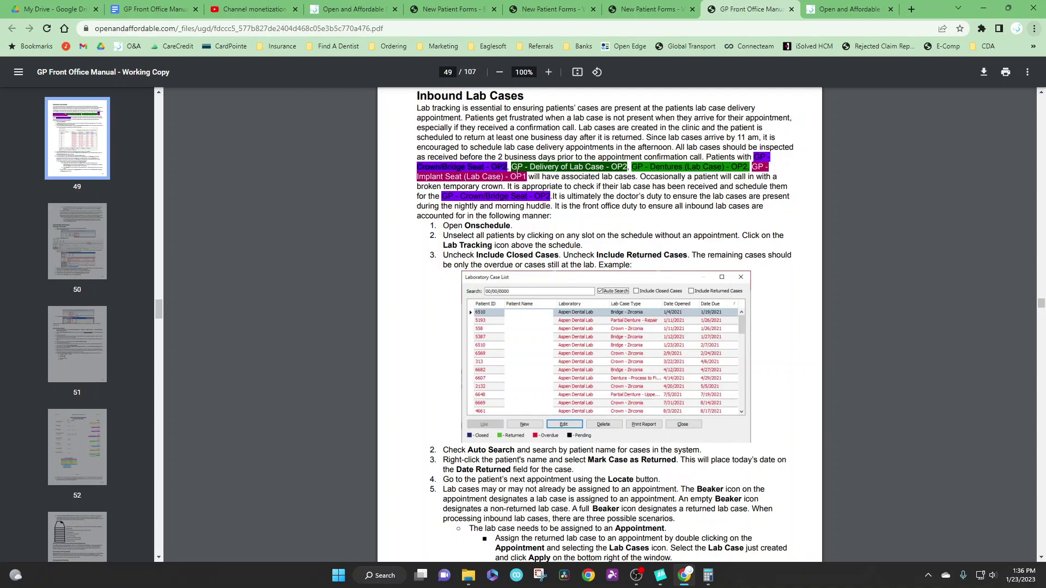
# Step: Highlight the lab-case names in the manual, then scroll down to the appointment-assignment steps
pyautogui.moveTo(512, 167); pyautogui.dragTo(746, 167)
pyautogui.click(528, 176)
pyautogui.moveTo(527, 177); pyautogui.dragTo(423, 172)
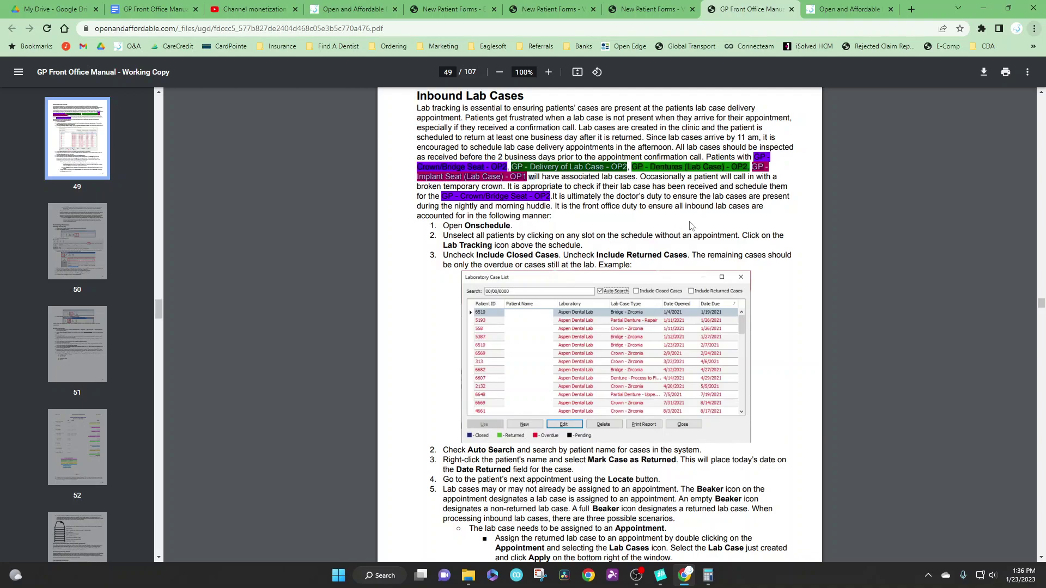
pyautogui.click(657, 174)
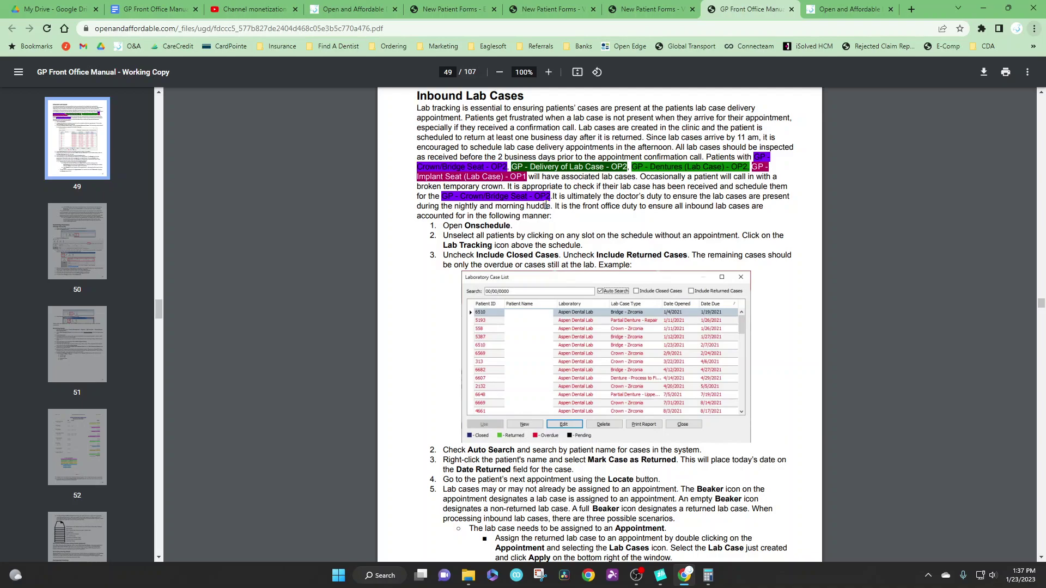
pyautogui.scroll(-1, 480, 254)
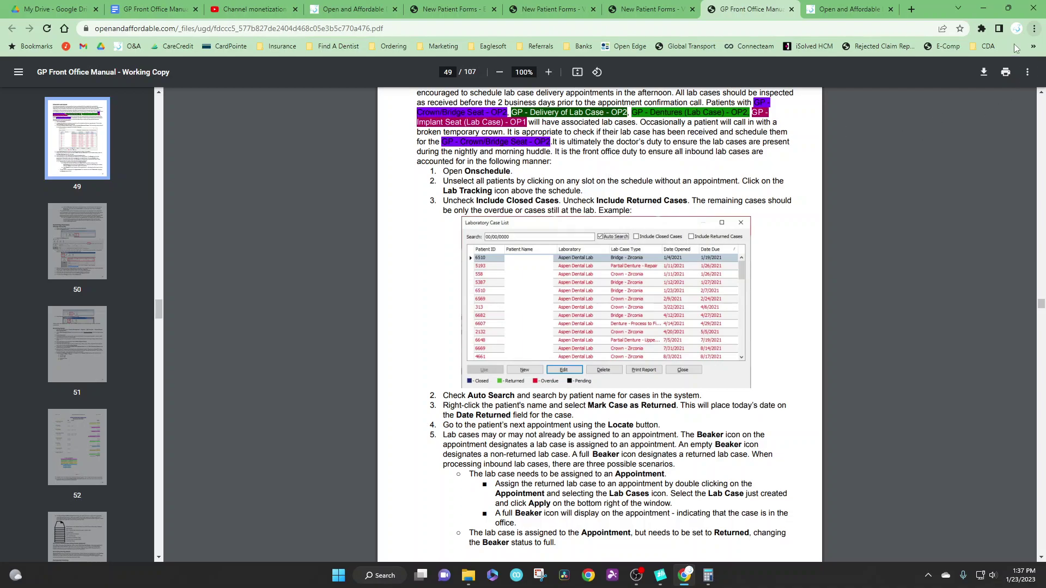
# Step: Minimize the manual and briefly open the patient's lab case list in Eaglesoft
pyautogui.click(983, 9)
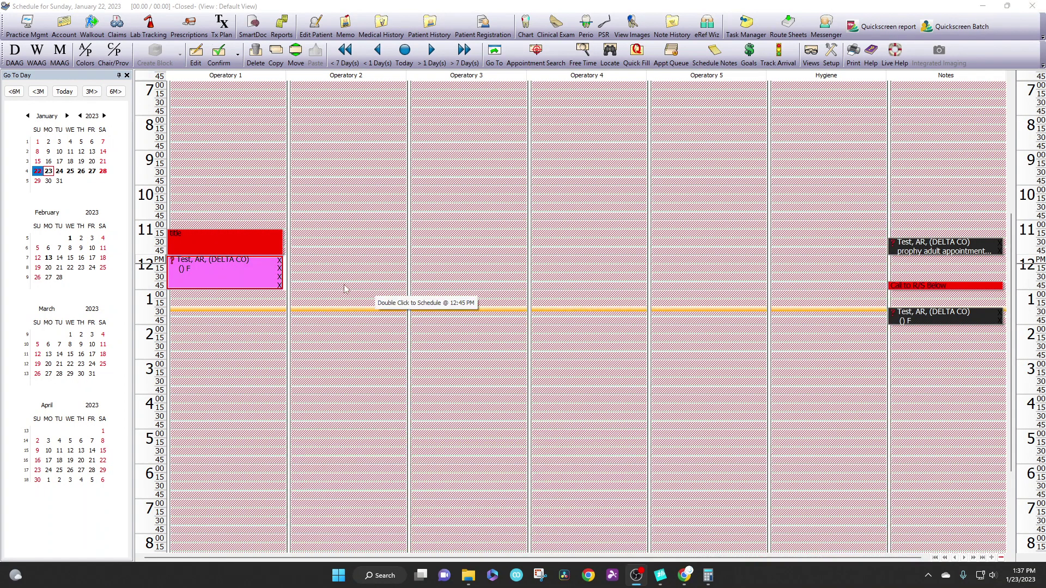
pyautogui.moveTo(252, 277)
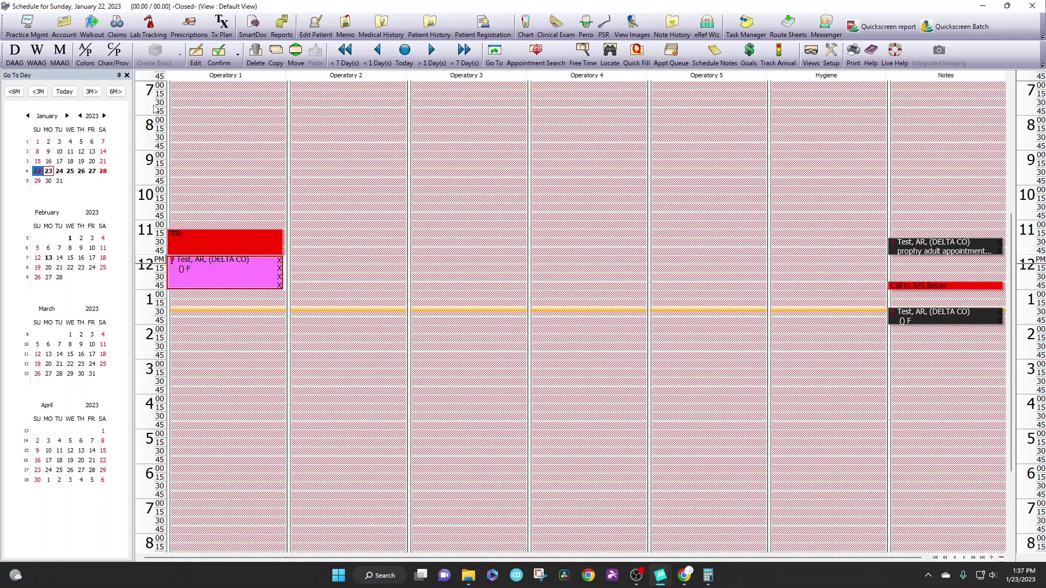
pyautogui.click(153, 32)
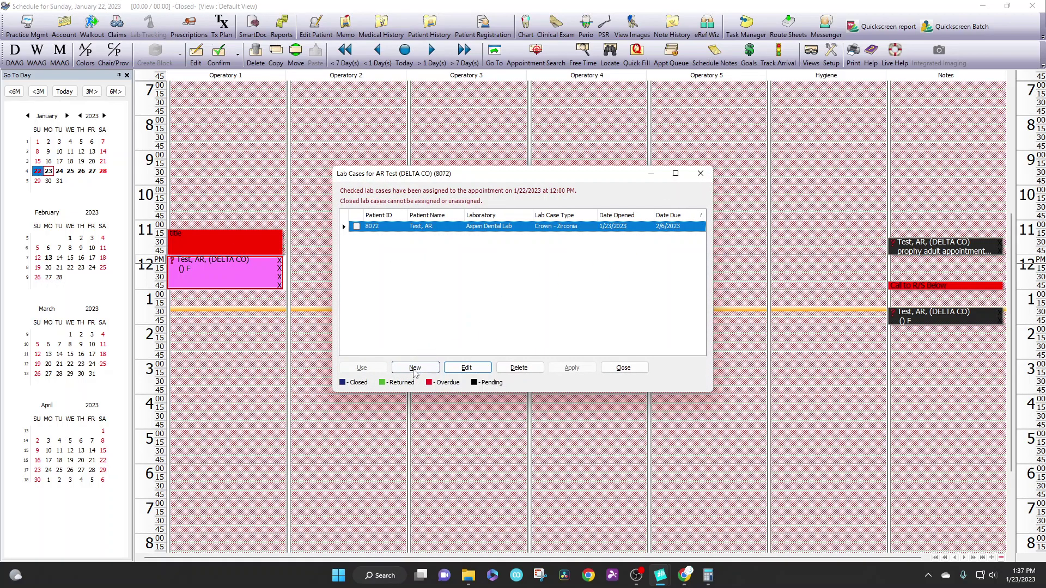
pyautogui.click(701, 173)
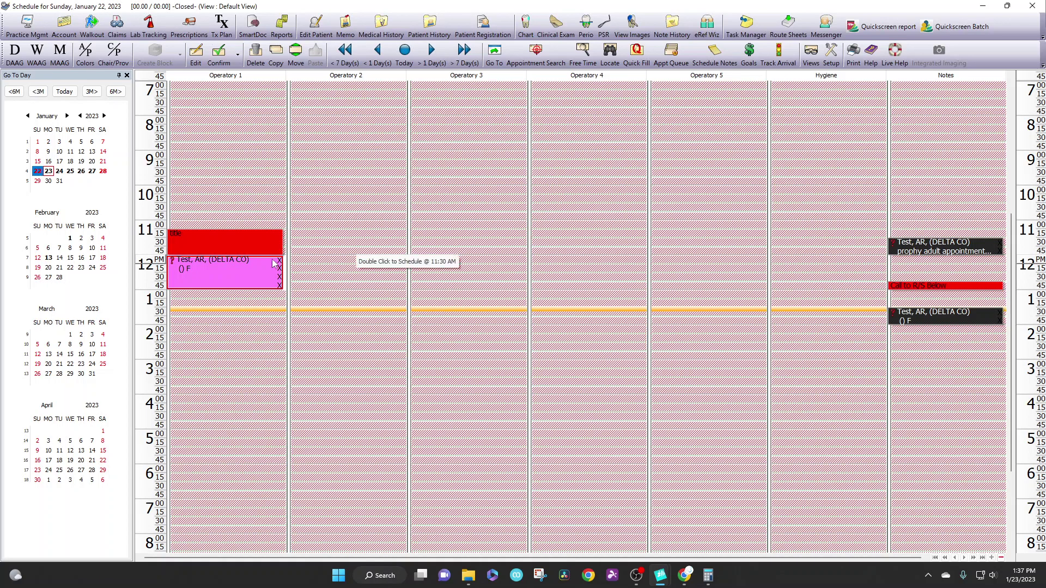
# Step: Open the patient's 12 PM appointment, view its lab cases, then close both windows
pyautogui.click(235, 267)
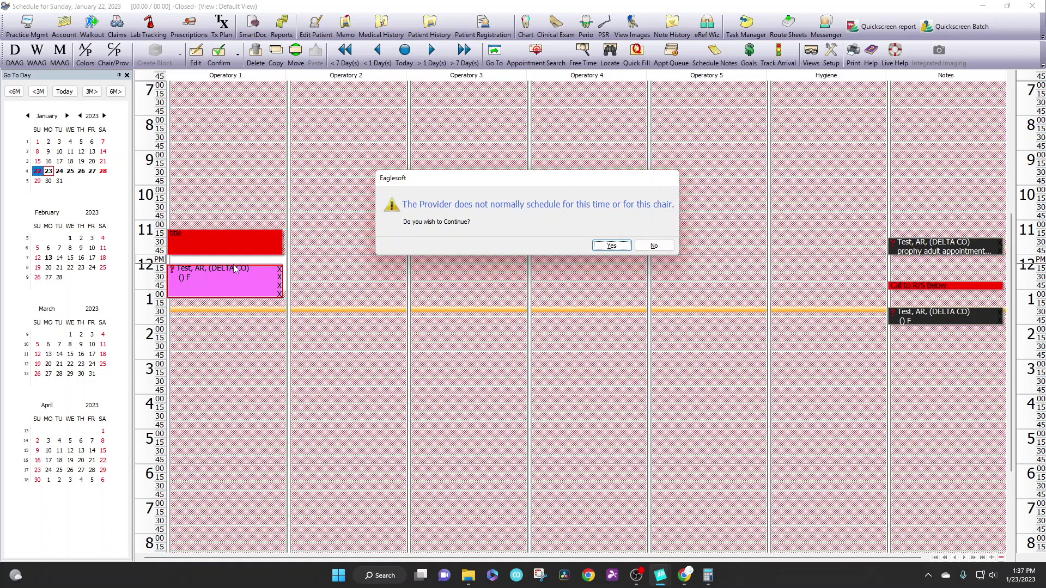
pyautogui.click(606, 244)
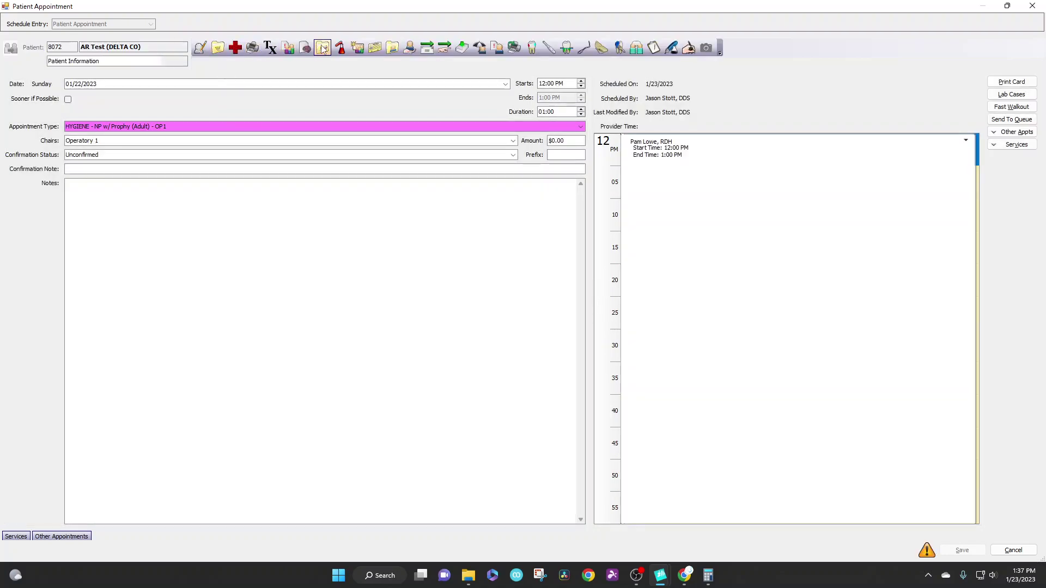
pyautogui.click(339, 49)
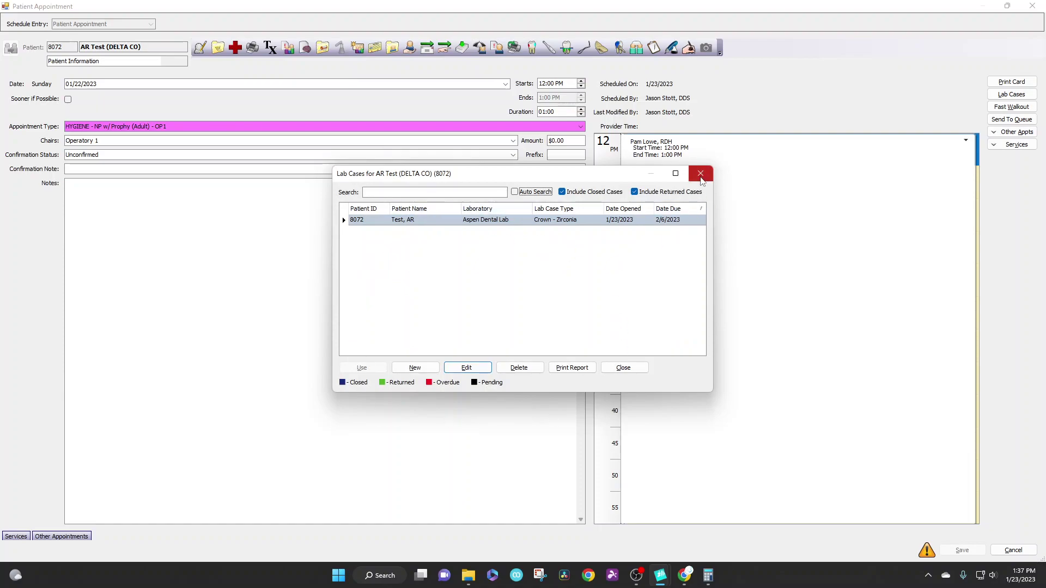
pyautogui.click(701, 173)
pyautogui.click(1032, 6)
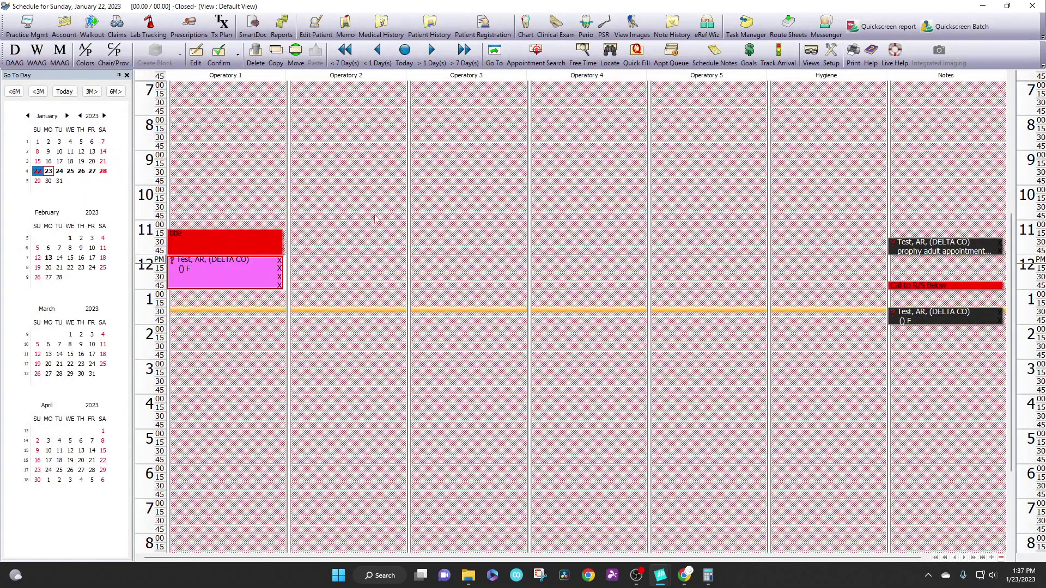
# Step: Start a new lab case with laboratory Aspen Dental Lab and type Crown - Zirconia
pyautogui.click(155, 26)
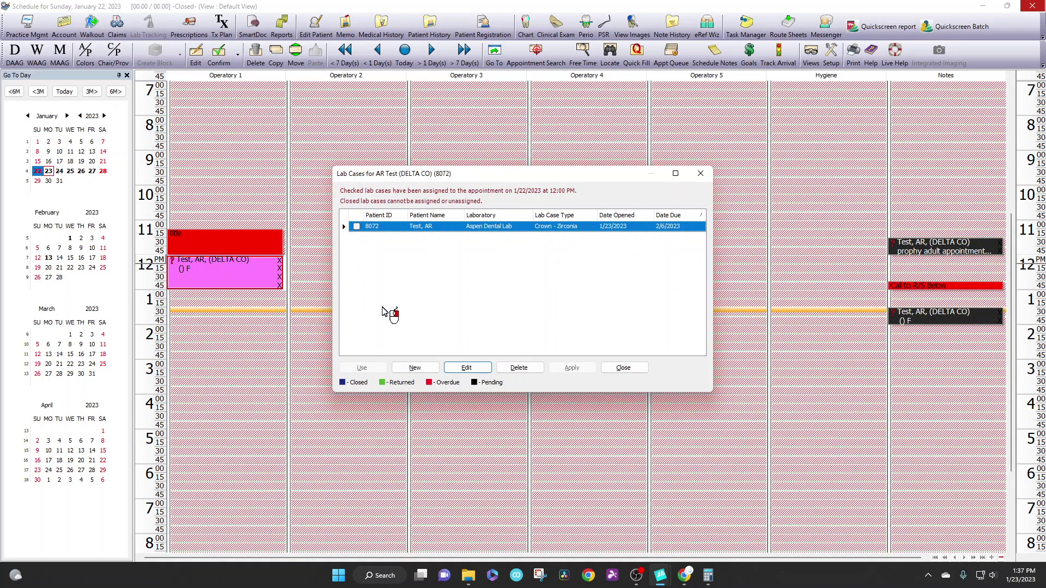
pyautogui.click(427, 369)
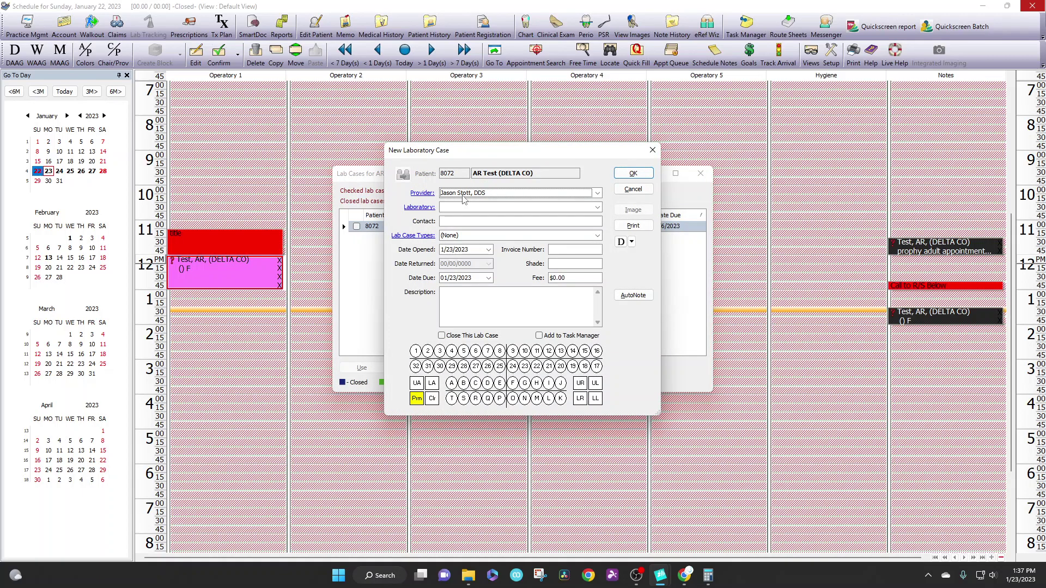
pyautogui.click(462, 198)
pyautogui.click(463, 197)
pyautogui.click(456, 210)
pyautogui.click(458, 216)
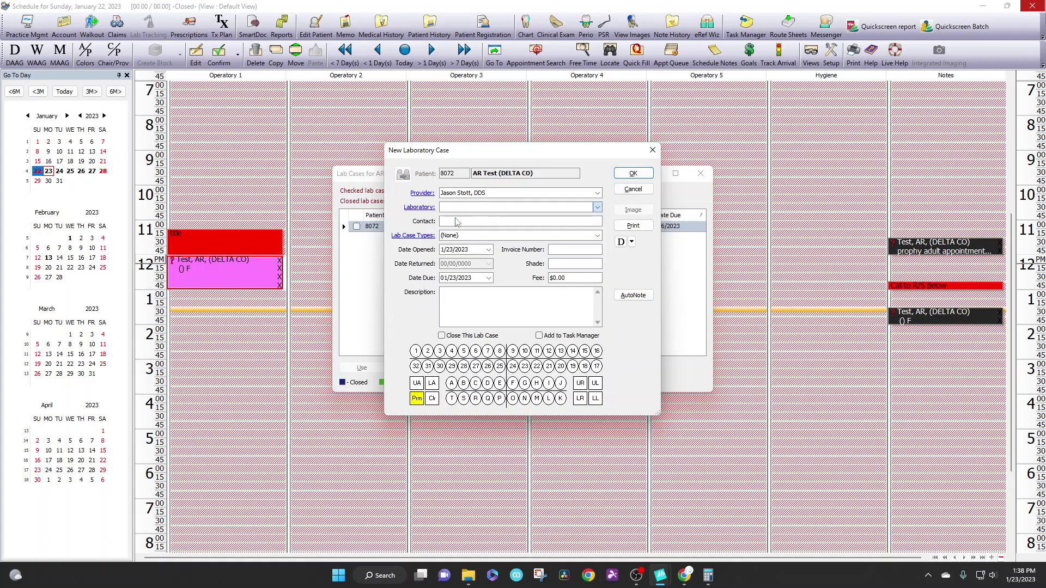
pyautogui.click(466, 236)
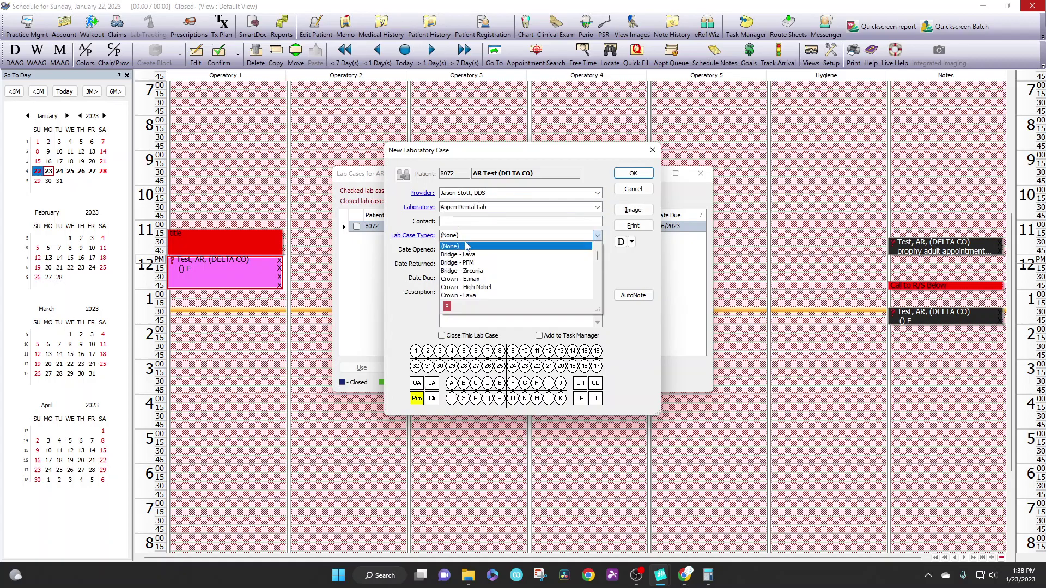
pyautogui.click(475, 279)
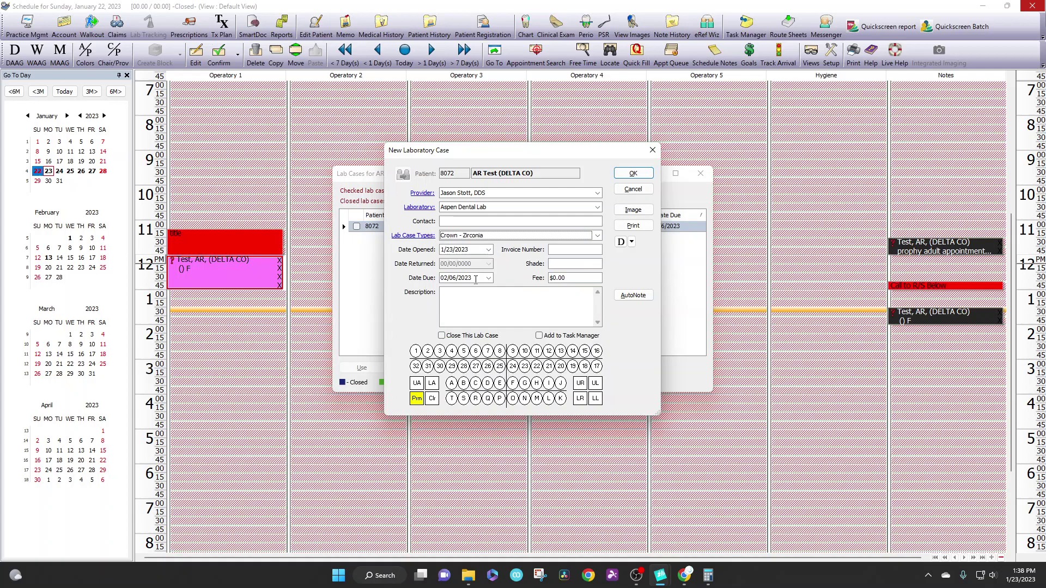
# Step: Enter shade B1, mark tooth 8, and save the new case
pyautogui.click(559, 262)
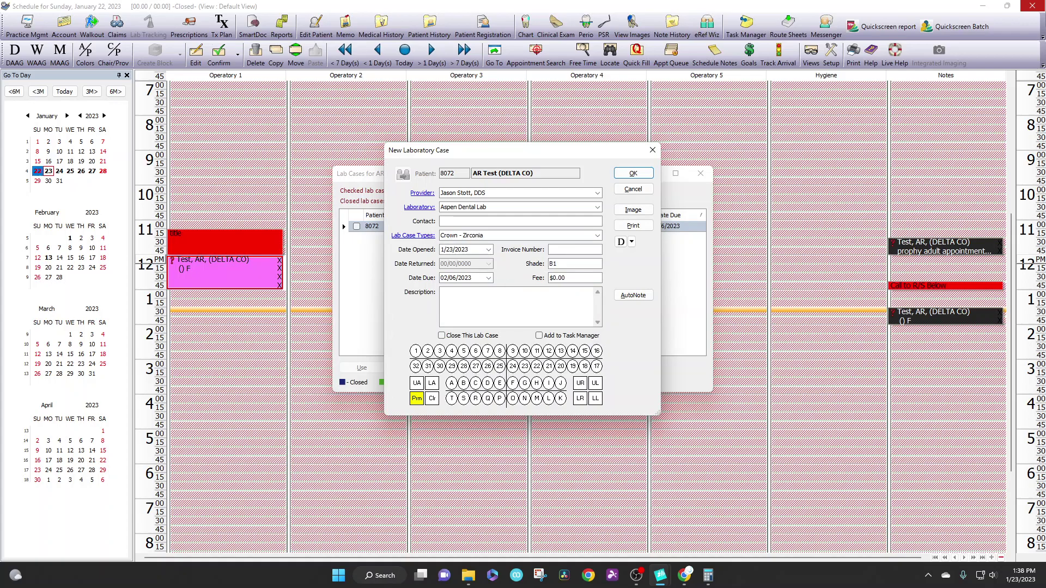
pyautogui.click(500, 351)
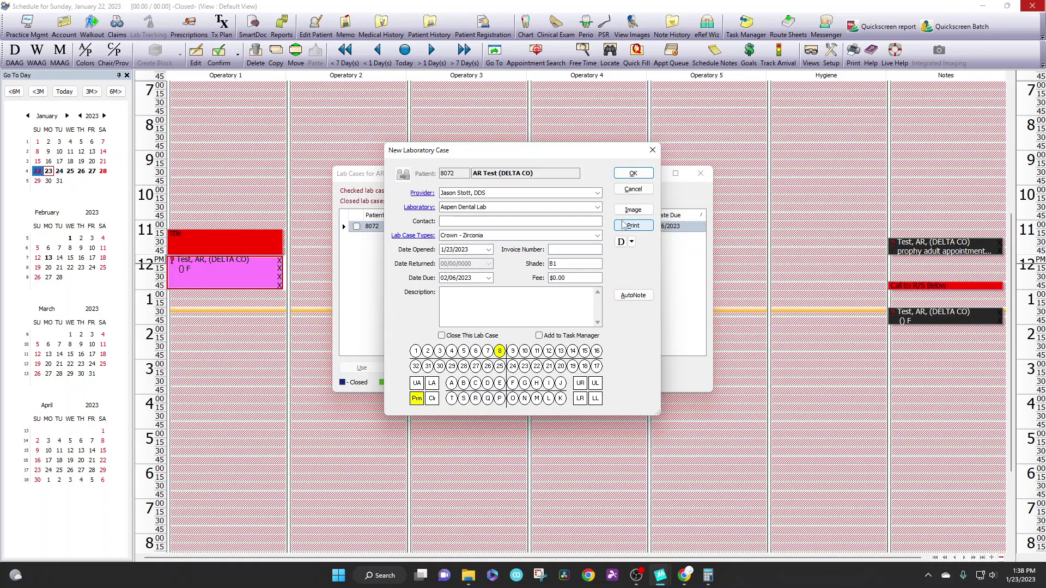
pyautogui.click(628, 174)
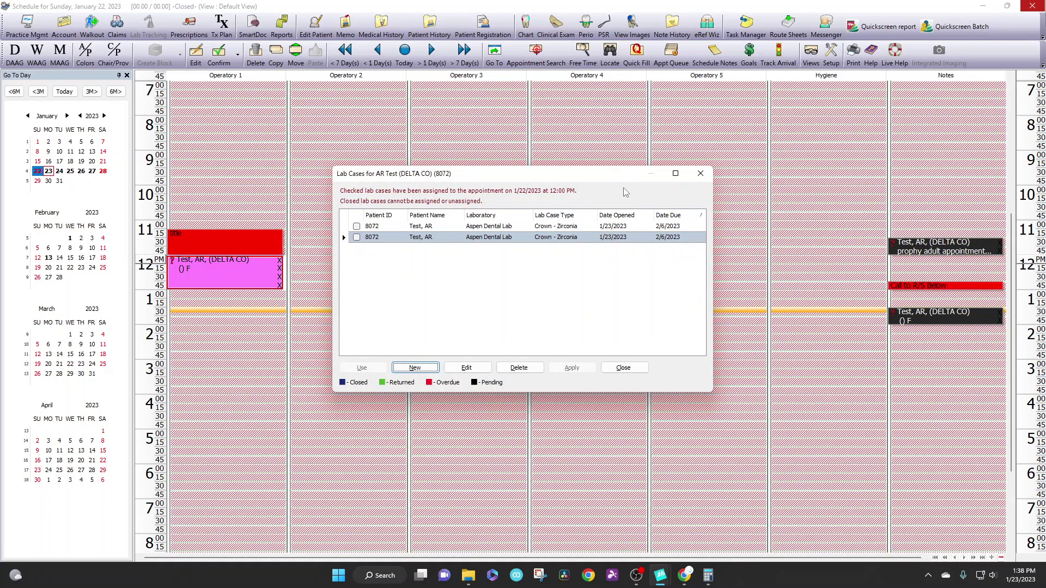
# Step: Select the new lab case and try options in the Lab Cases list, then close it
pyautogui.click(416, 236)
pyautogui.click(660, 239)
pyautogui.click(663, 262)
pyautogui.click(672, 240)
pyautogui.click(644, 266)
pyautogui.click(359, 253)
pyautogui.click(357, 238)
pyautogui.click(621, 368)
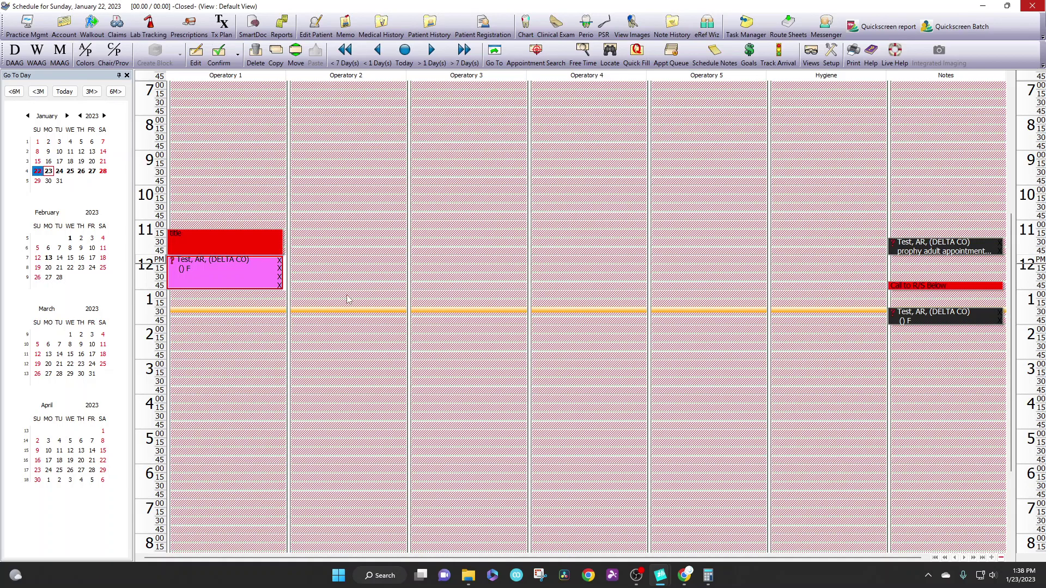
# Step: Tick the second Crown - Zirconia case and apply it to the 1/22/2023 12:00 PM appointment
pyautogui.click(152, 30)
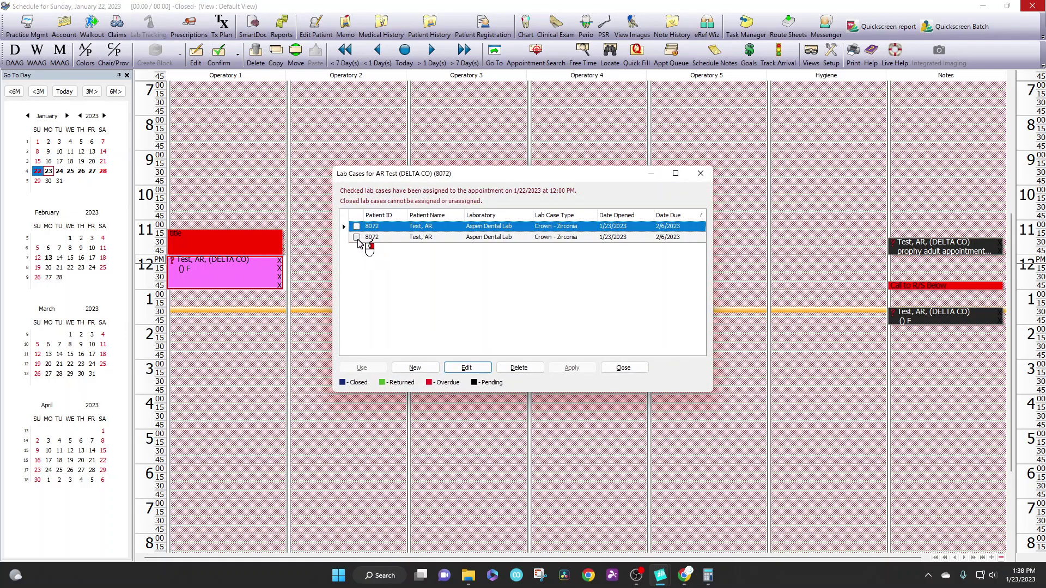
pyautogui.click(357, 238)
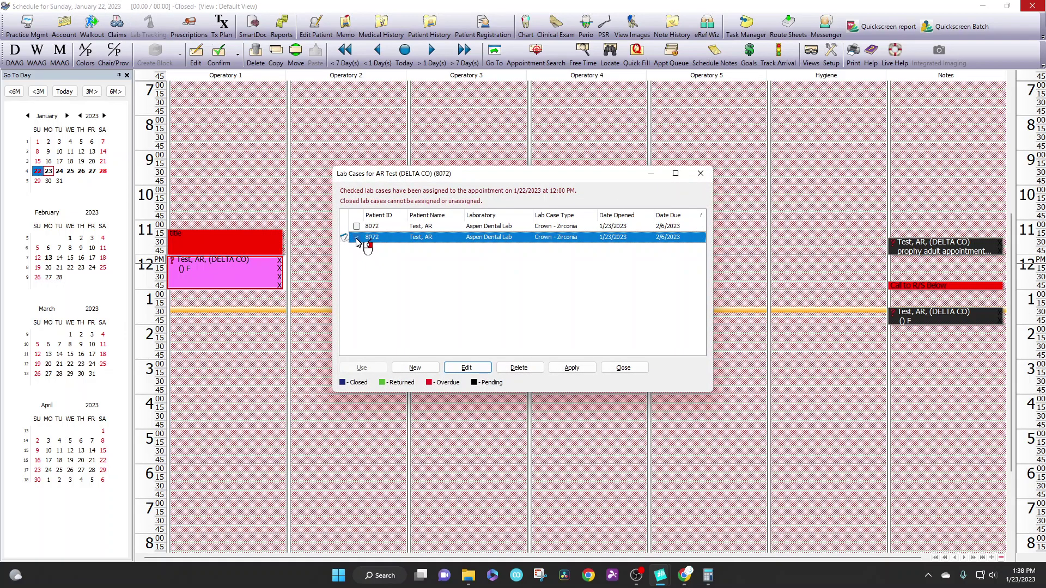
pyautogui.click(567, 370)
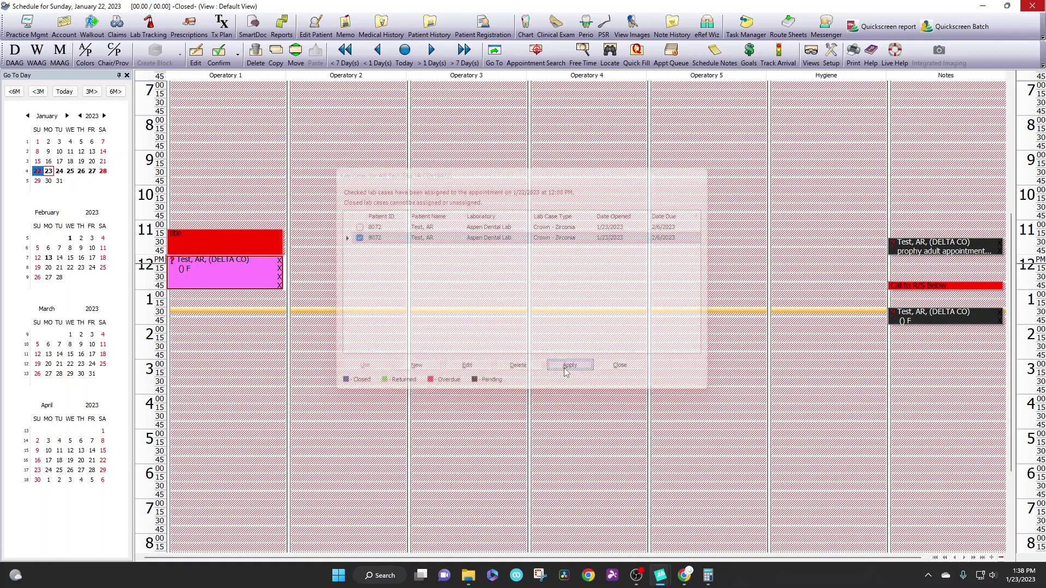
pyautogui.moveTo(281, 280)
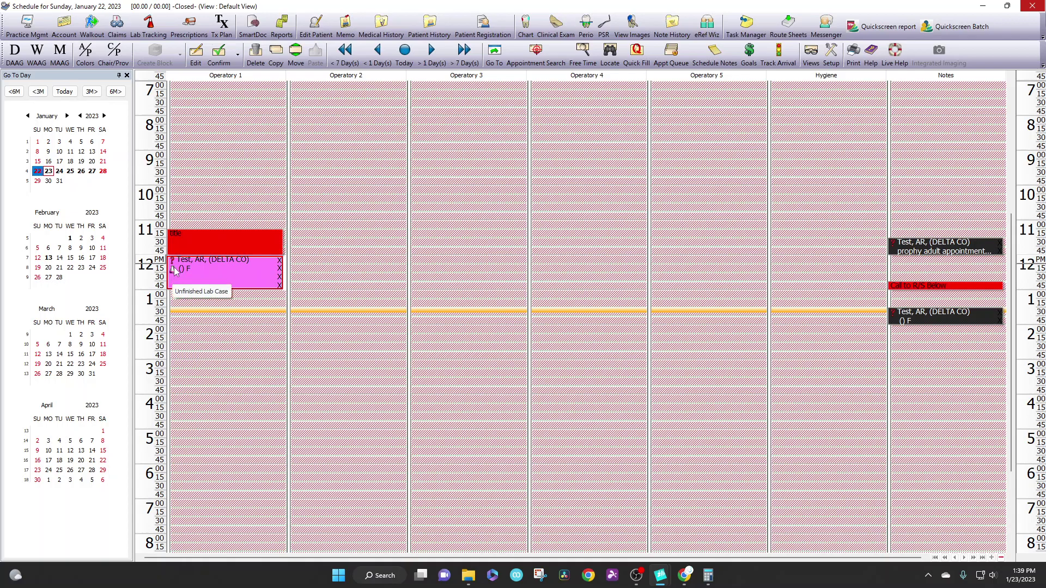
pyautogui.moveTo(181, 271)
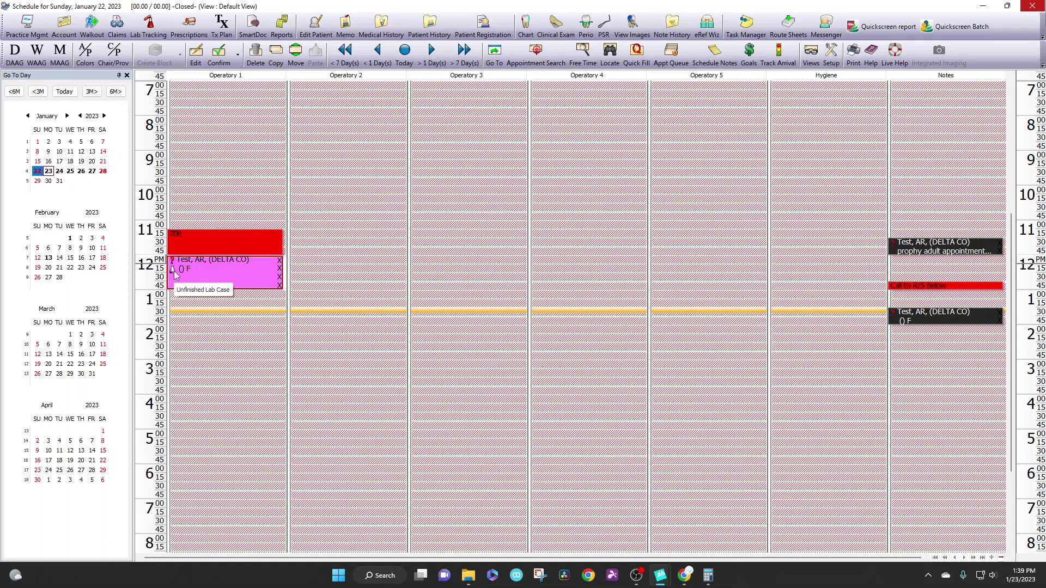
# Step: Edit the second zirconia case: returned date 01/22/2023, opened date 1/11/2023
pyautogui.click(161, 39)
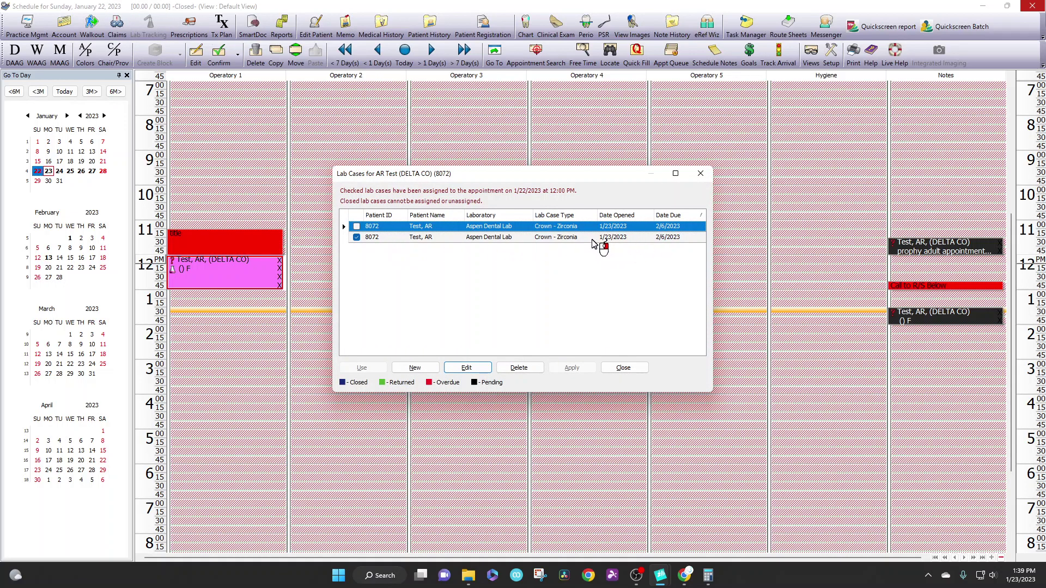
pyautogui.click(427, 238)
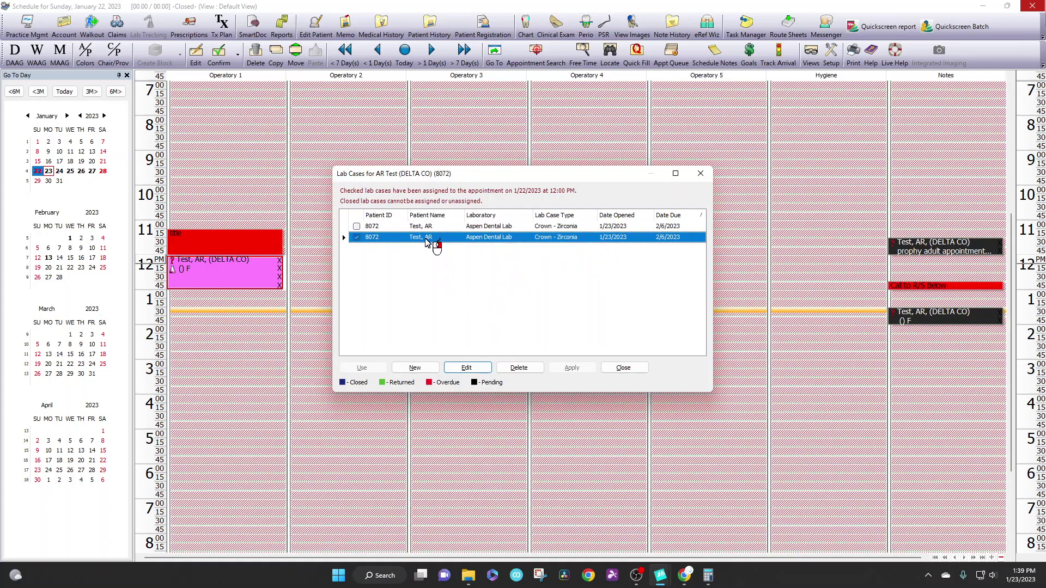
pyautogui.doubleClick(426, 240)
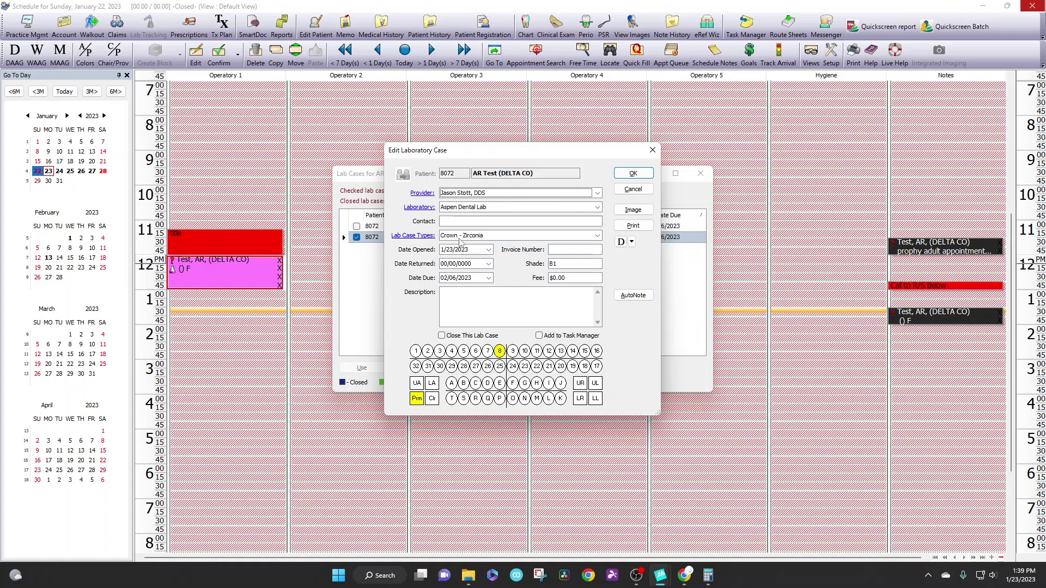
pyautogui.click(489, 263)
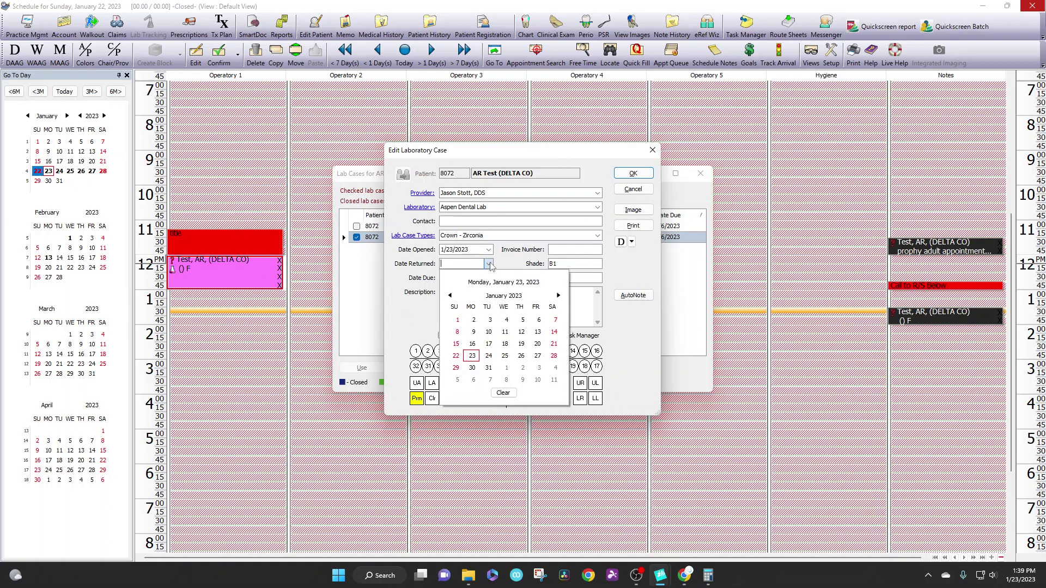
pyautogui.click(457, 355)
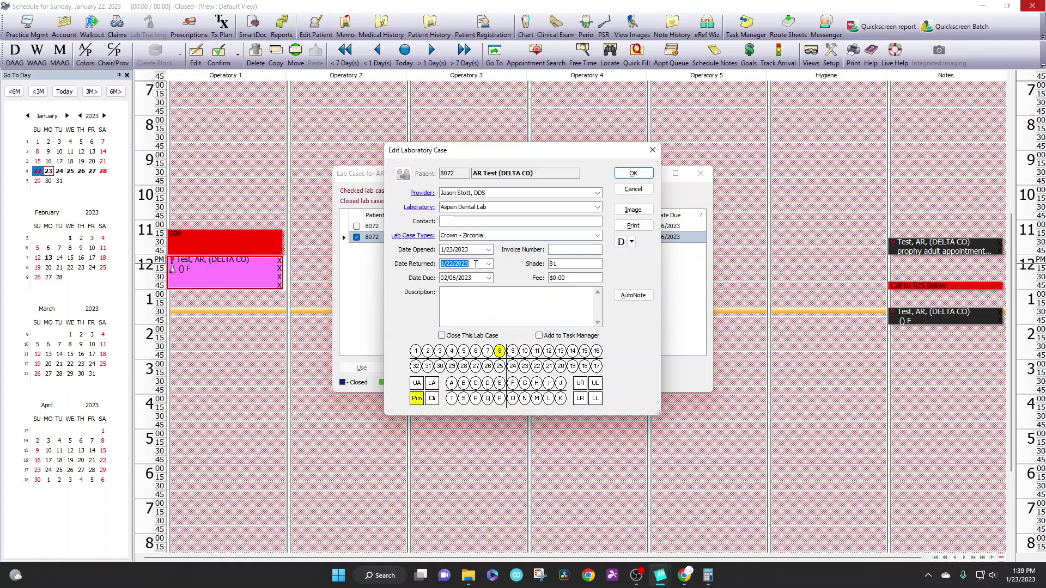
pyautogui.click(489, 250)
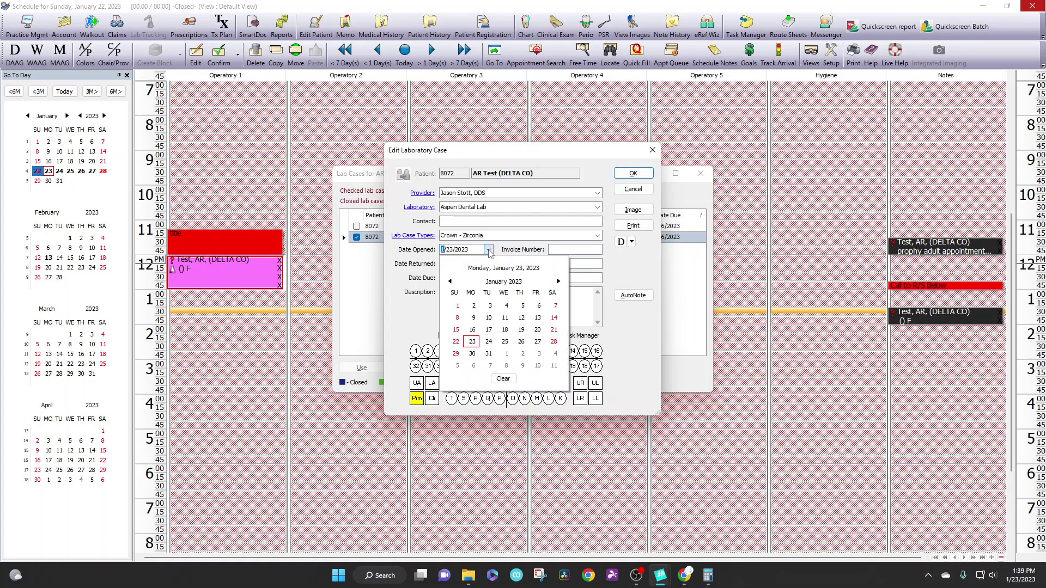
pyautogui.click(506, 318)
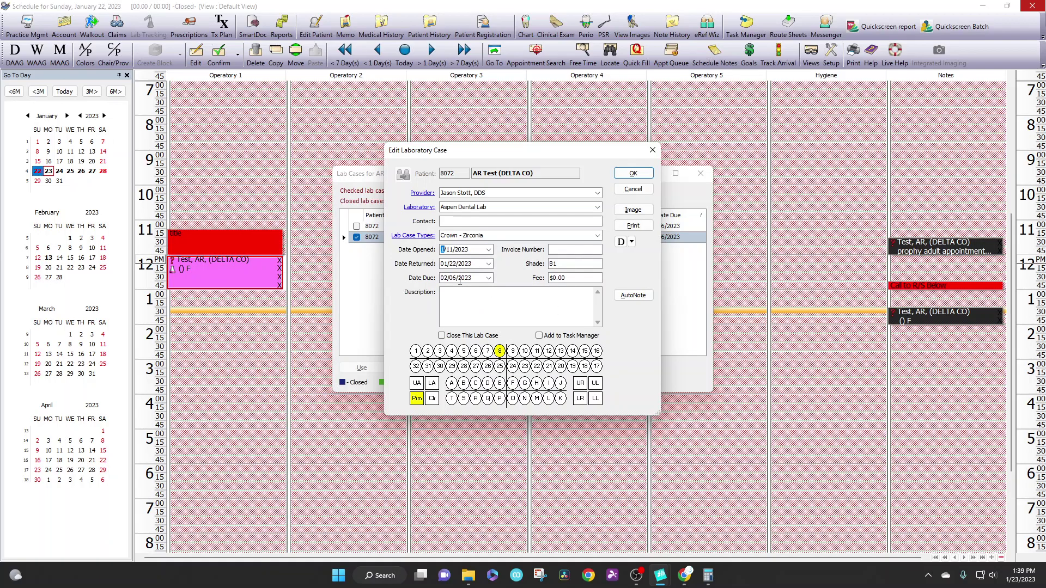
# Step: Save the date changes and reselect the edited zirconia crown case in the list
pyautogui.click(622, 178)
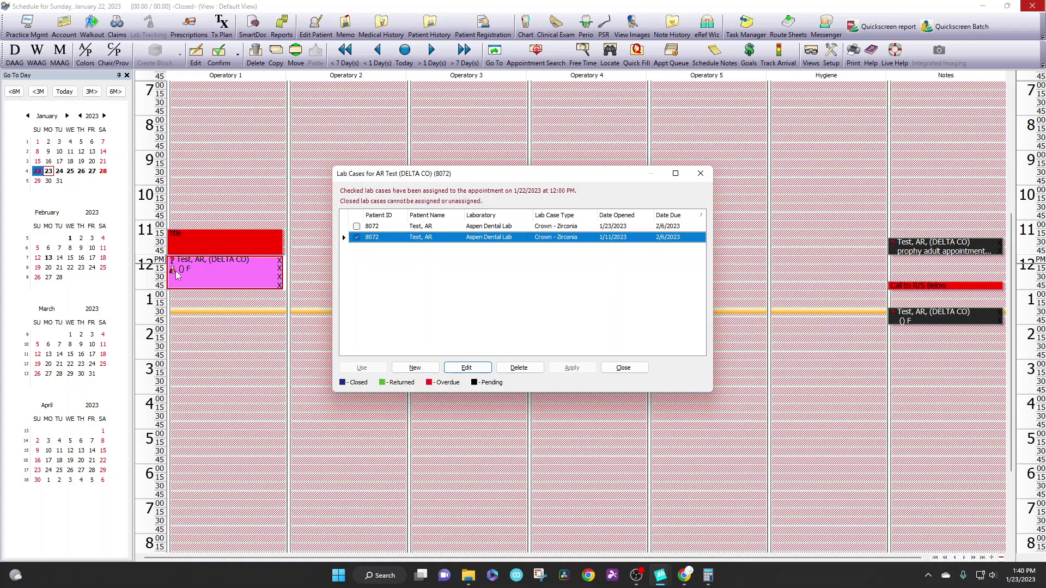
pyautogui.click(534, 245)
pyautogui.click(358, 240)
# Step: Review the case details, then close both lab case windows, answering Yes to cancel
pyautogui.doubleClick(380, 237)
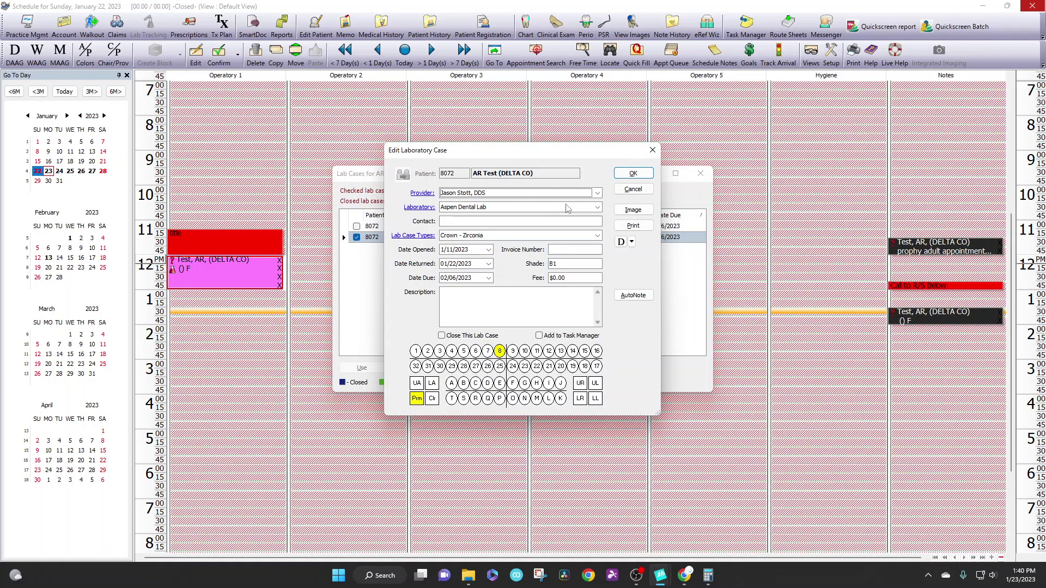
pyautogui.click(652, 150)
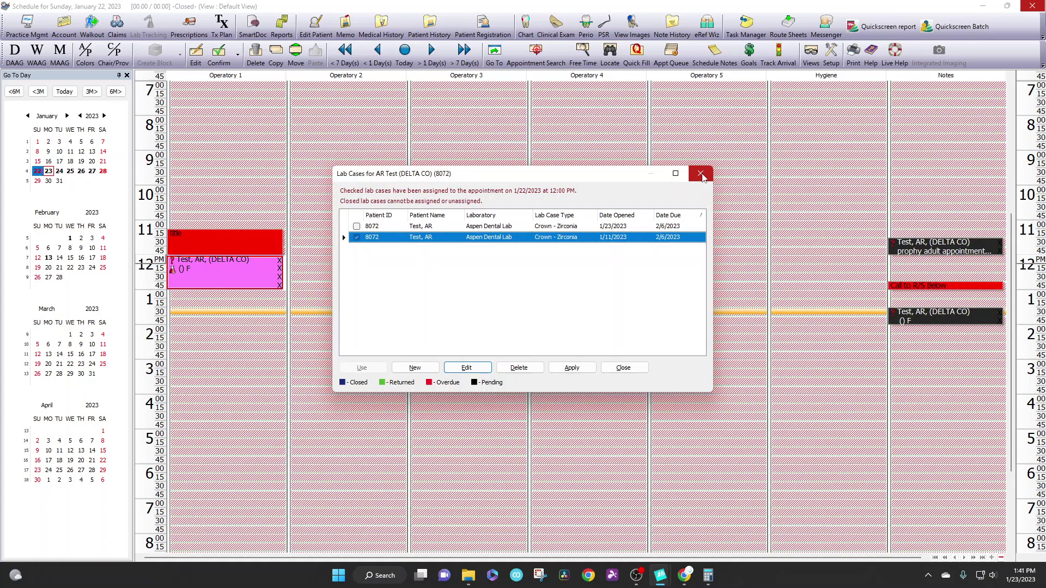
pyautogui.click(702, 174)
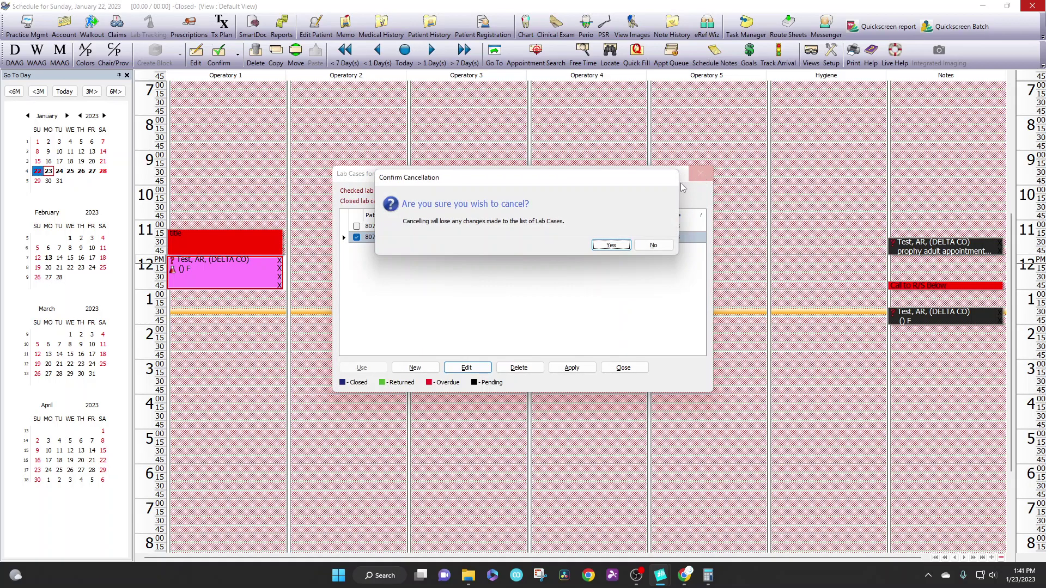
pyautogui.click(611, 245)
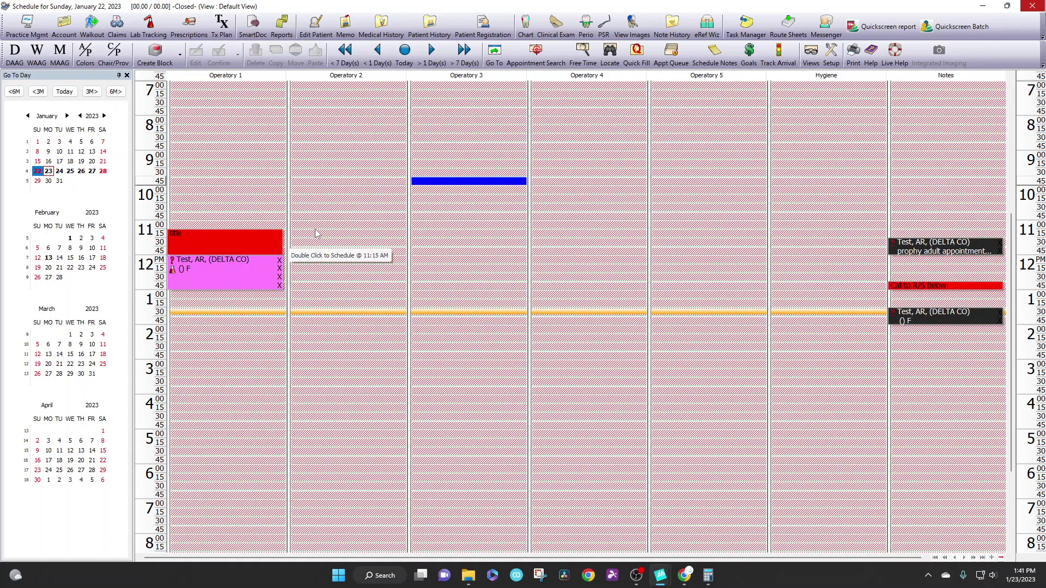
pyautogui.click(343, 242)
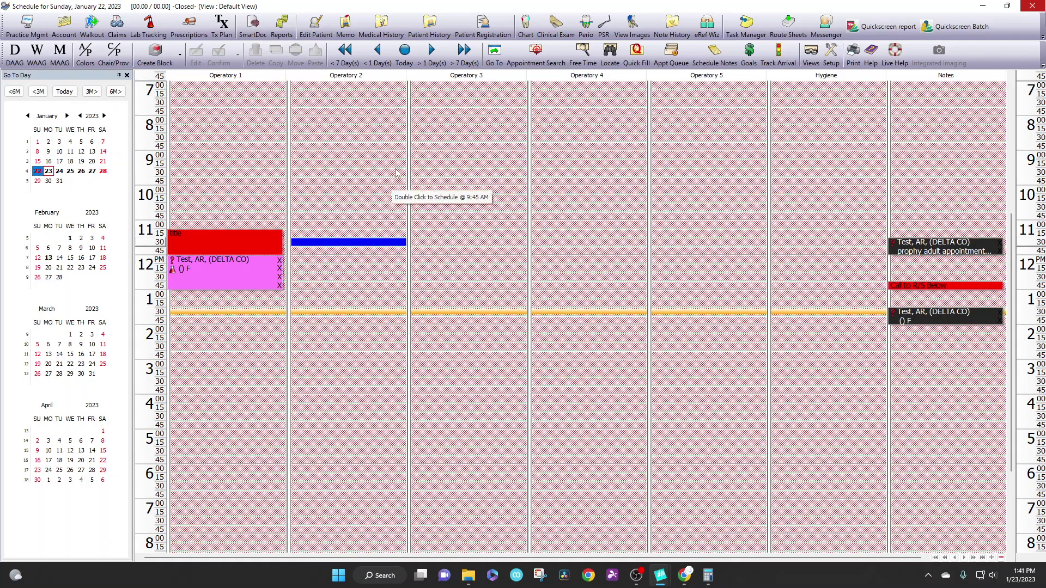
pyautogui.click(610, 54)
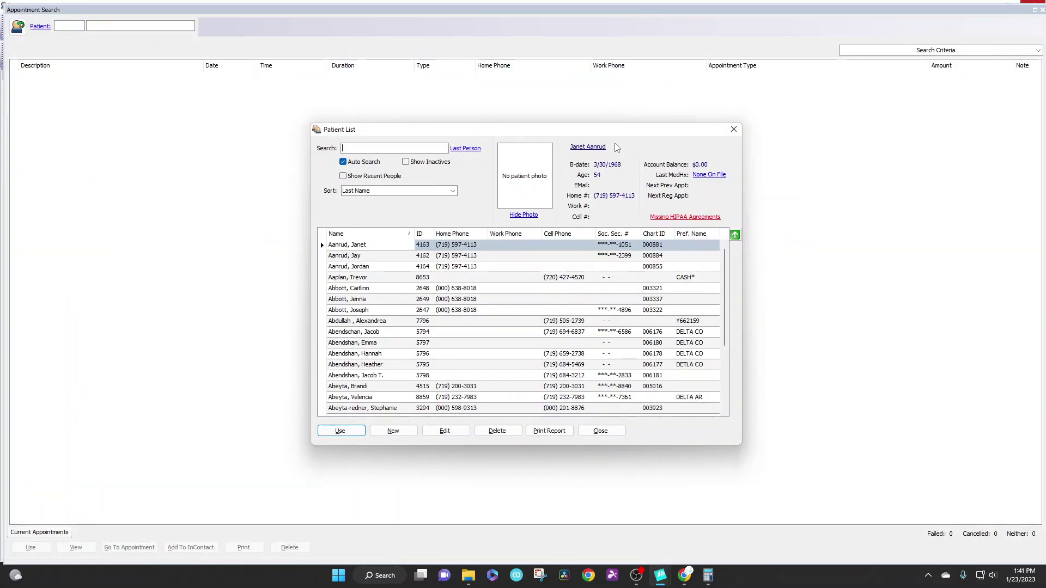
pyautogui.click(466, 149)
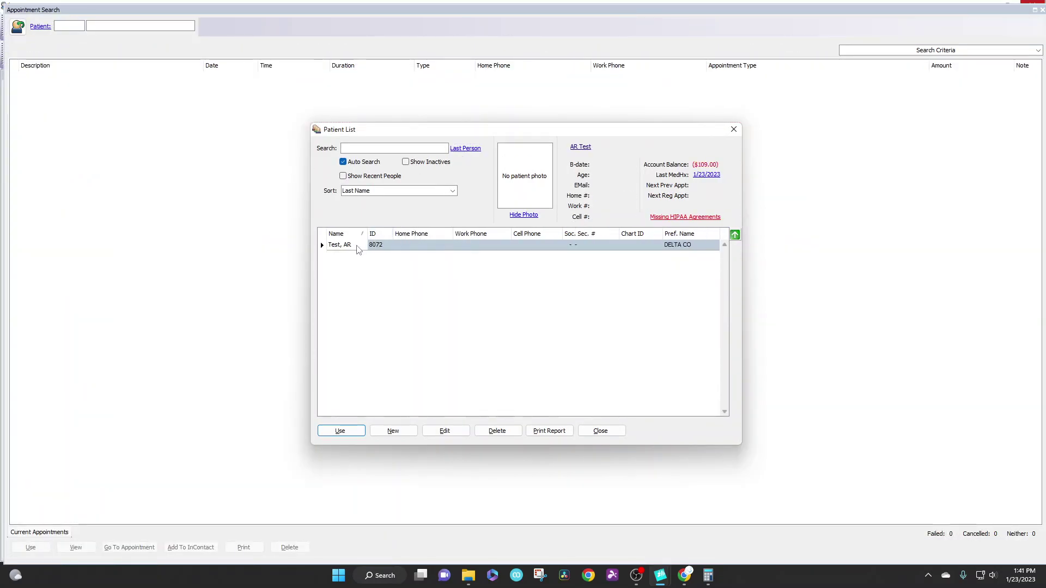
pyautogui.doubleClick(359, 250)
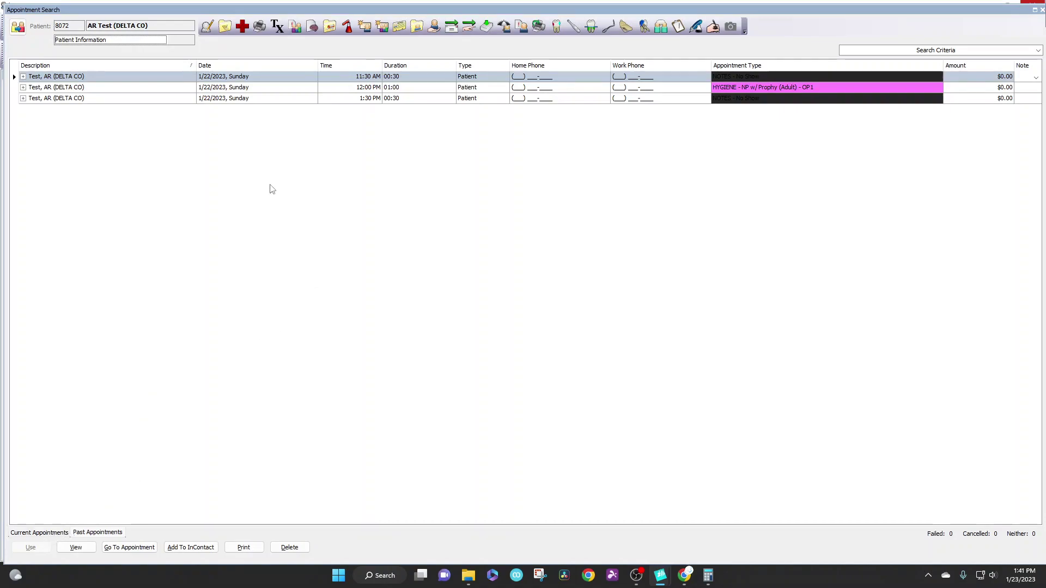
pyautogui.click(1042, 10)
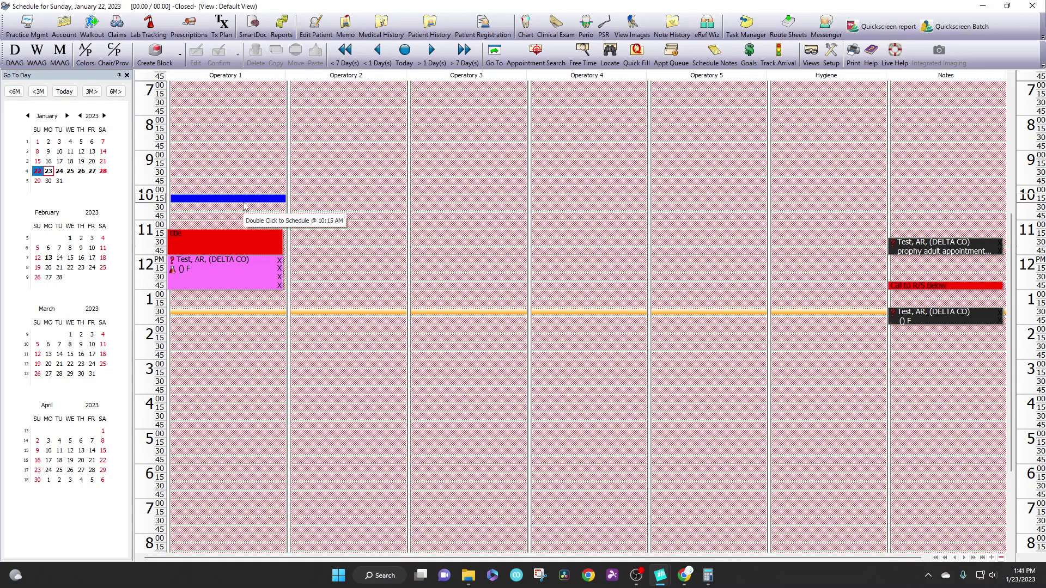